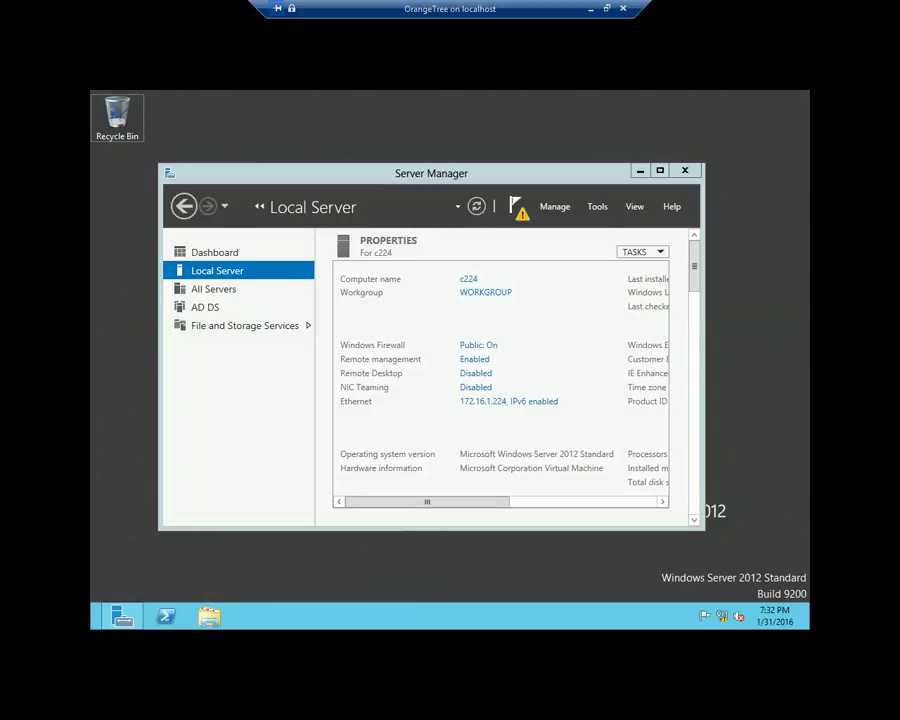
From the post-deployment tasks, start domain controller promotion as a new Tree Domain in an existing forest.
{"action": "left_click", "coordinate": [517, 207]}
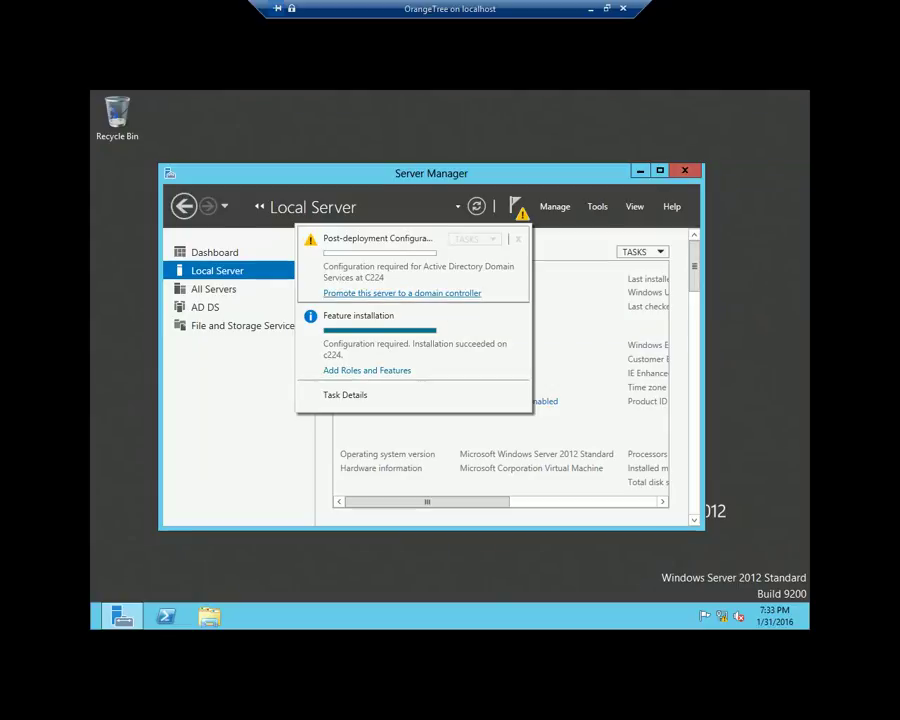
{"action": "key", "text": "Escape"}
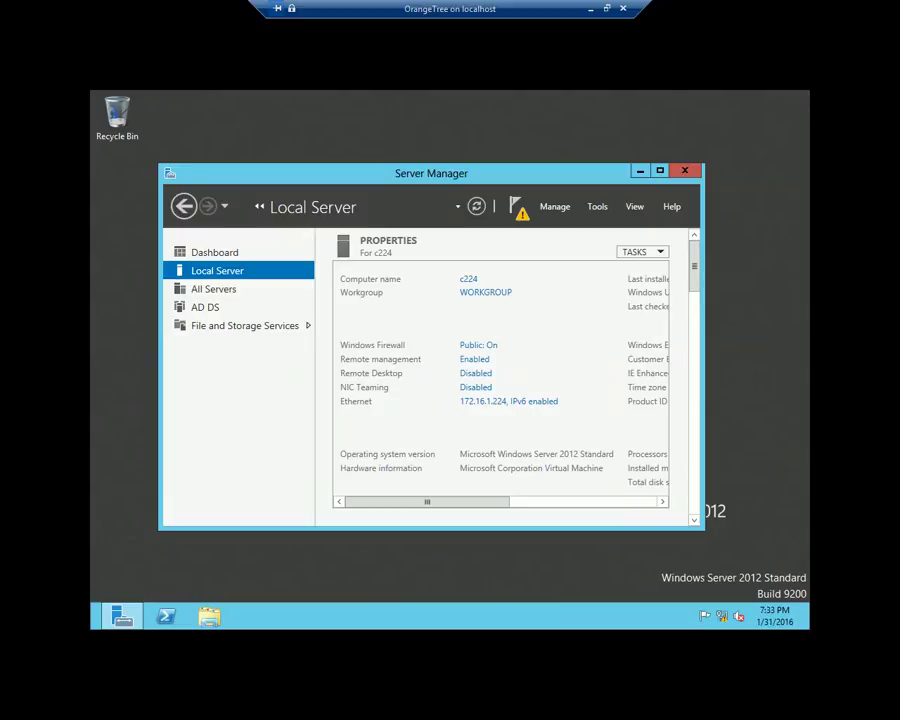
{"action": "left_click", "coordinate": [207, 291]}
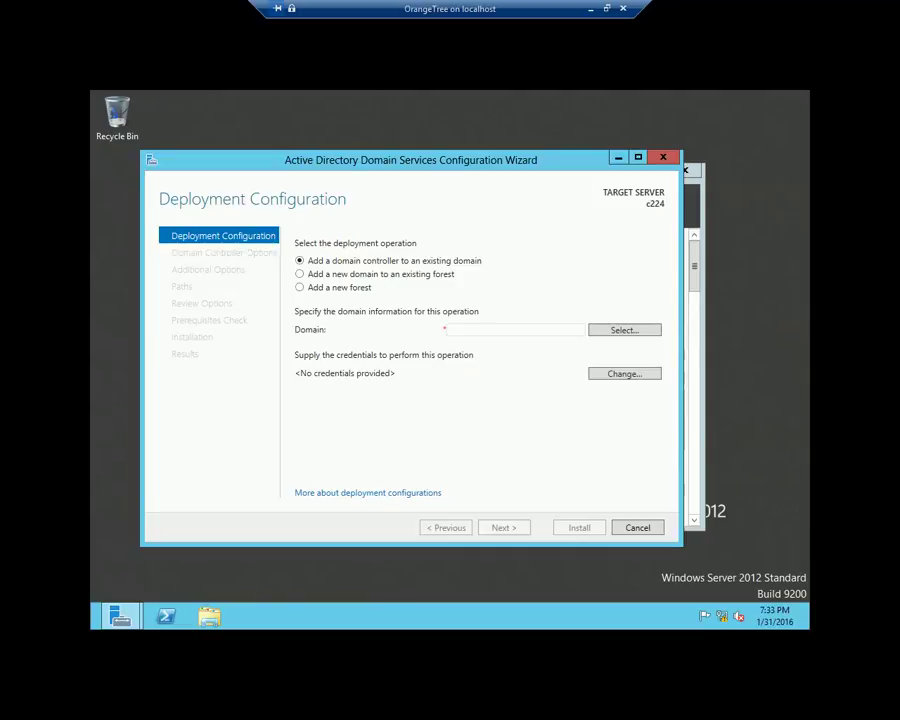
{"action": "left_click", "coordinate": [299, 274]}
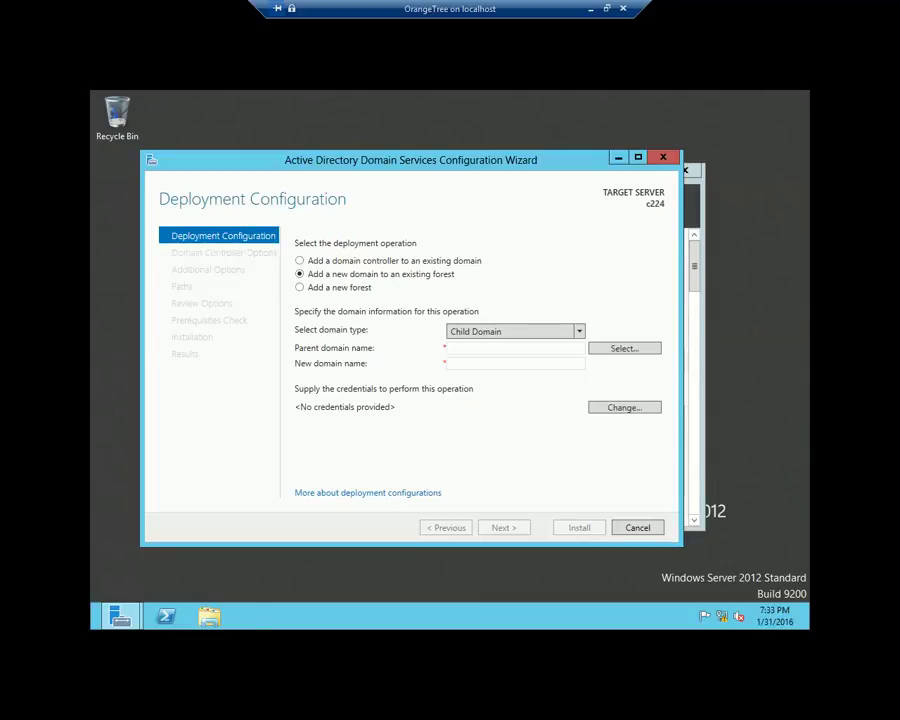
{"action": "key", "text": "alt+Down"}
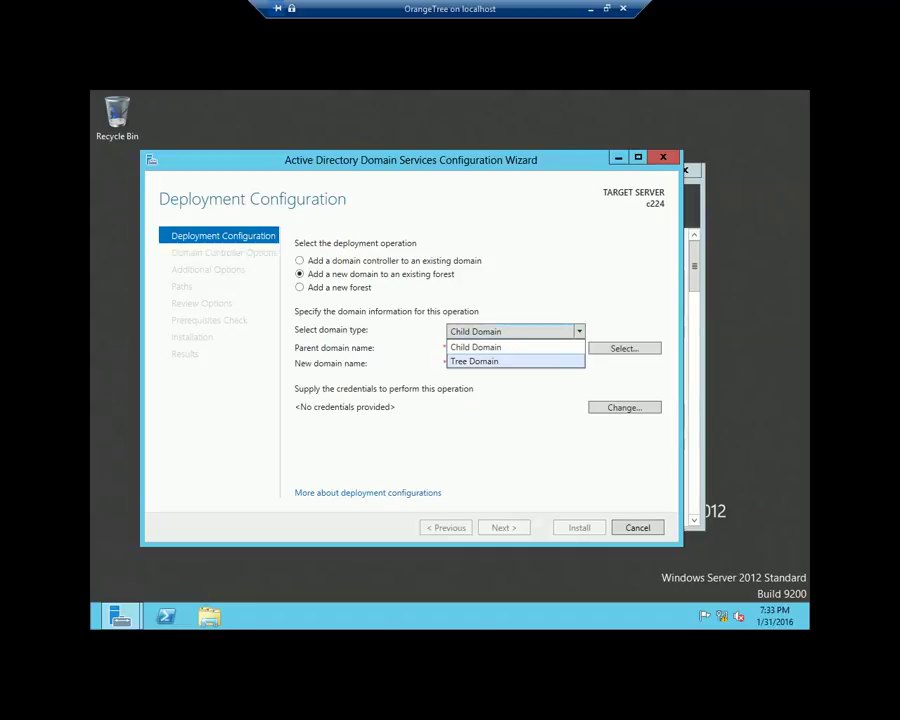
{"action": "key", "text": "Return"}
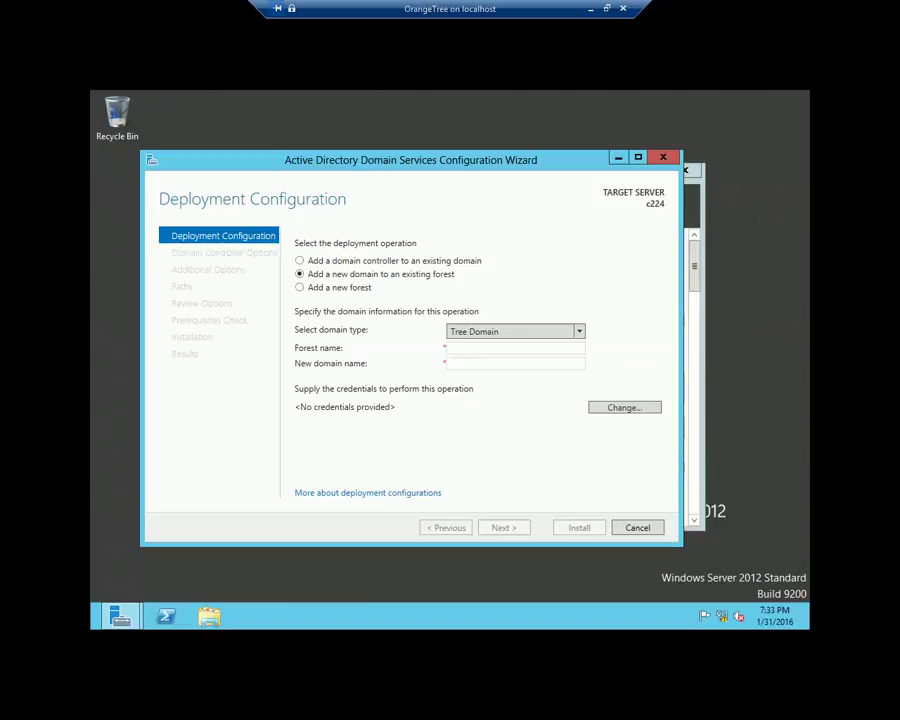
Enter 'orange' as the forest name and 'dhaka.net' as the new domain name.
{"action": "key", "text": "Tab"}
{"action": "type", "text": "orange"}
{"action": "left_click", "coordinate": [450, 363]}
{"action": "type", "text": "dhaka"}
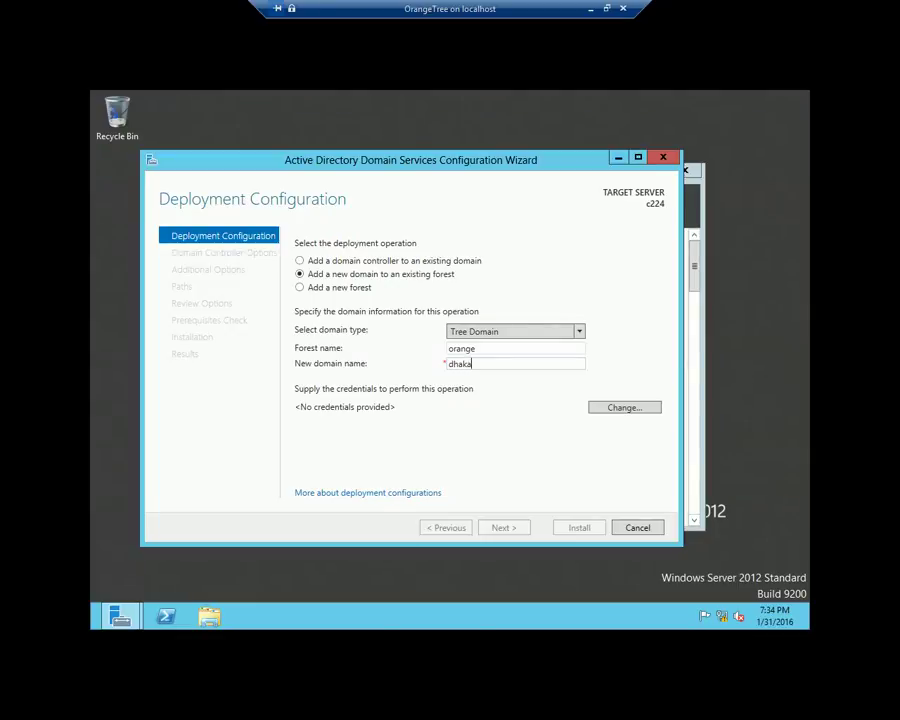
{"action": "type", "text": ".net"}
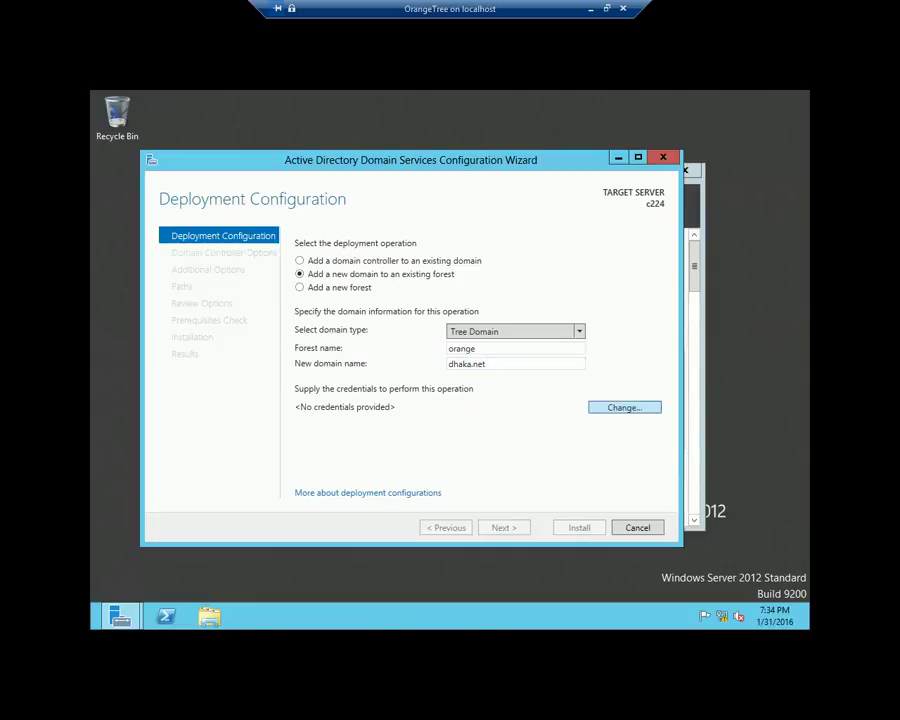
Enter the orange domain's administrator account and its password as the deployment credentials.
{"action": "left_click", "coordinate": [624, 407]}
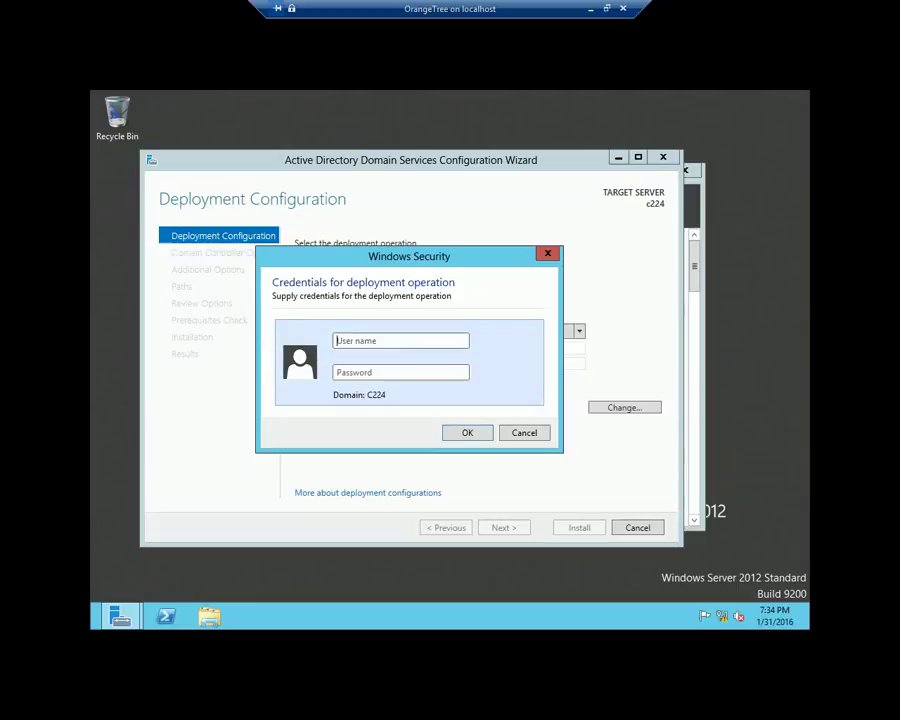
{"action": "type", "text": "orange\\"}
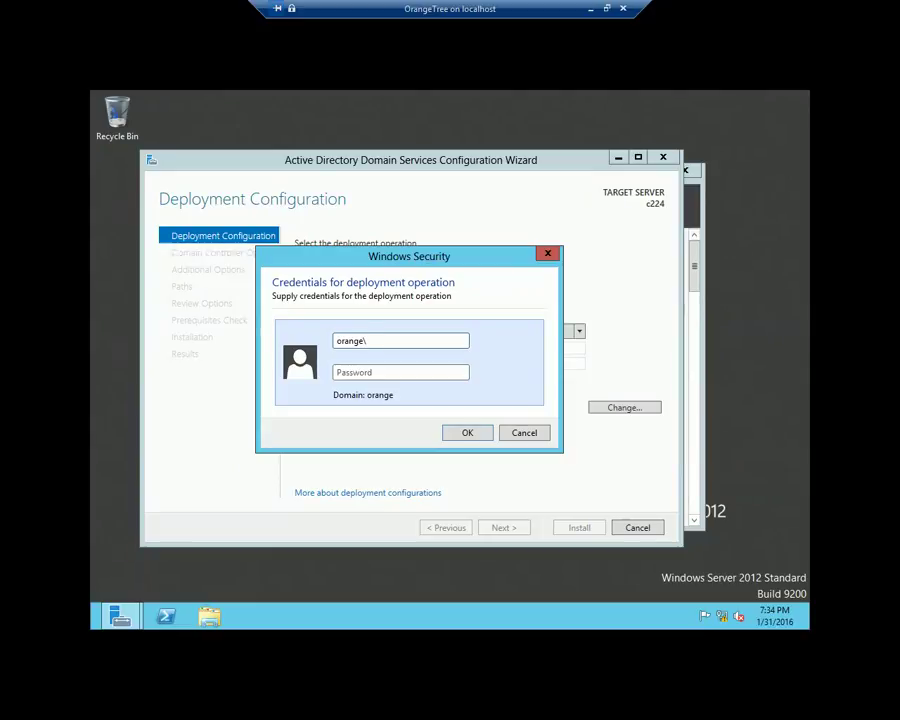
{"action": "type", "text": "admin"}
{"action": "type", "text": "istrator"}
{"action": "left_click", "coordinate": [400, 372]}
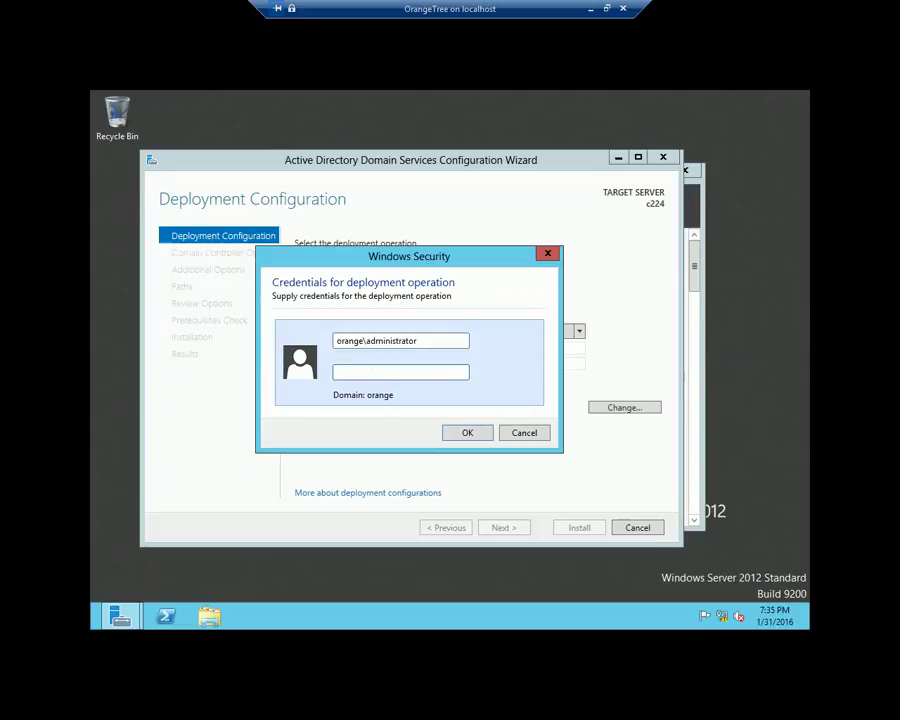
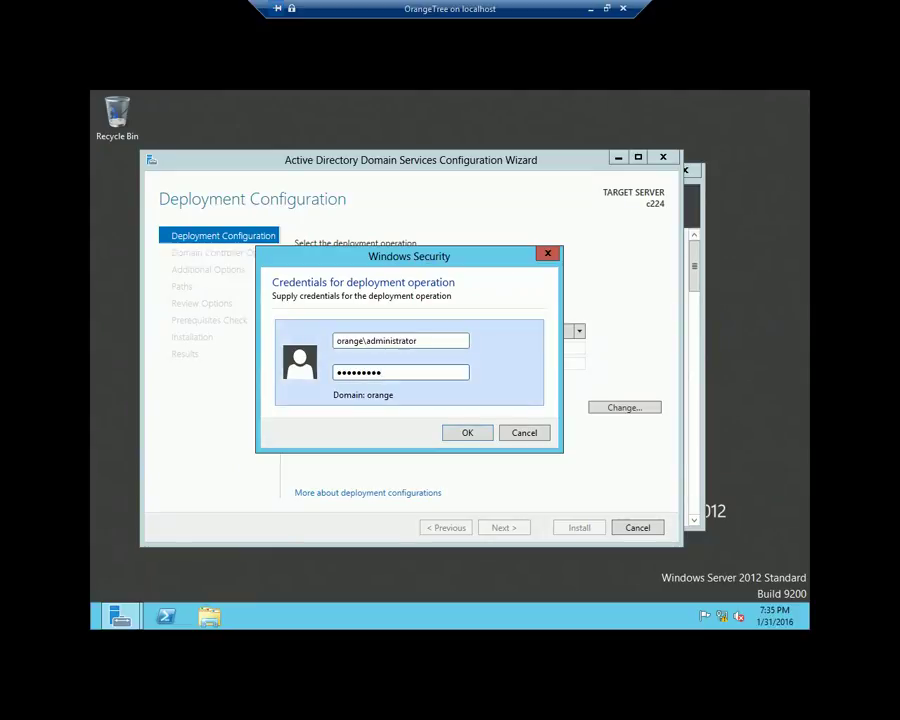
{"action": "key", "text": "Return"}
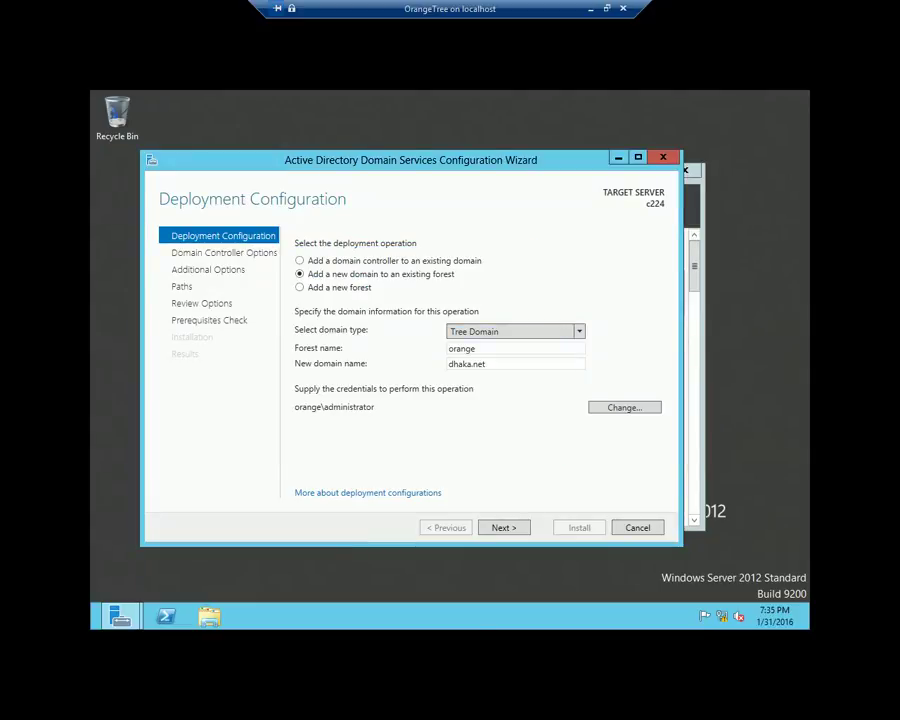
Continue past validation to the Domain Controller Options page.
{"action": "key", "text": "Return"}
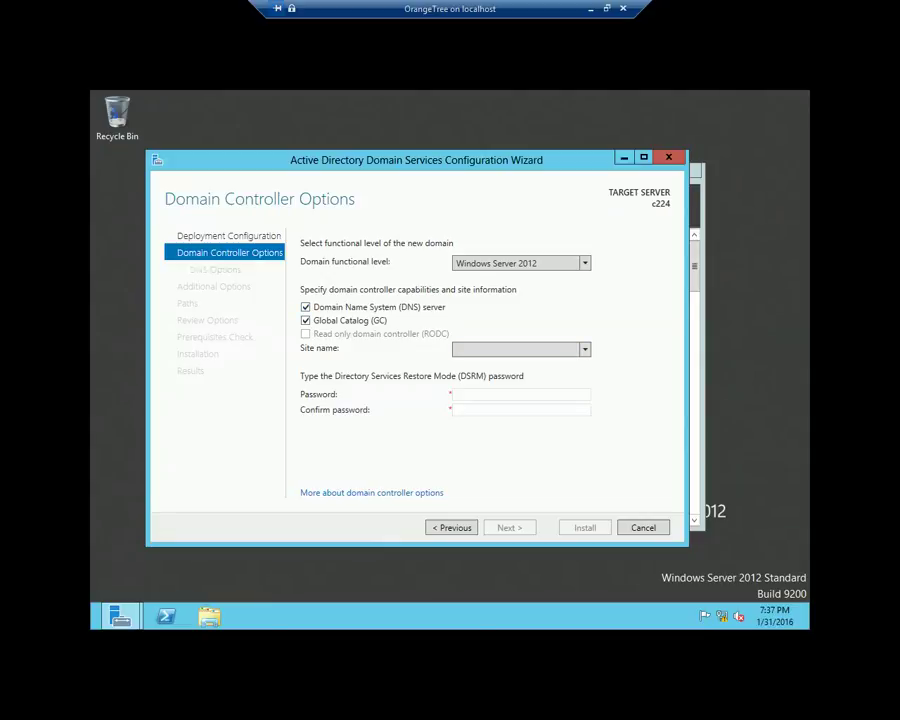
Choose Default-First-Site-Name instead of DHK in the Site name list.
{"action": "key", "text": "alt+Down"}
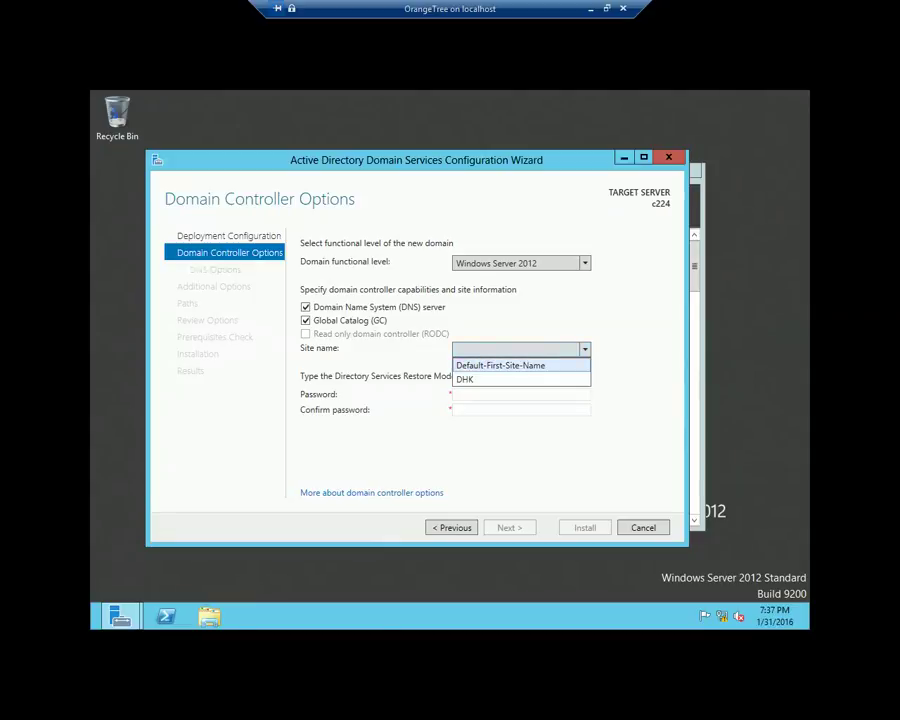
{"action": "key", "text": "Up"}
{"action": "key", "text": "Down"}
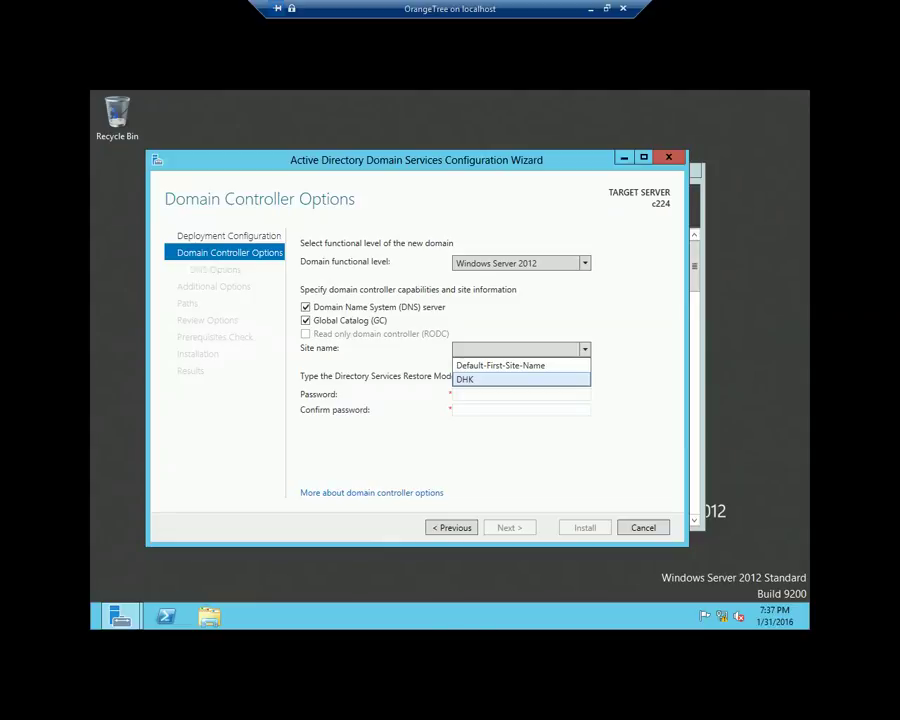
{"action": "left_click", "coordinate": [500, 365]}
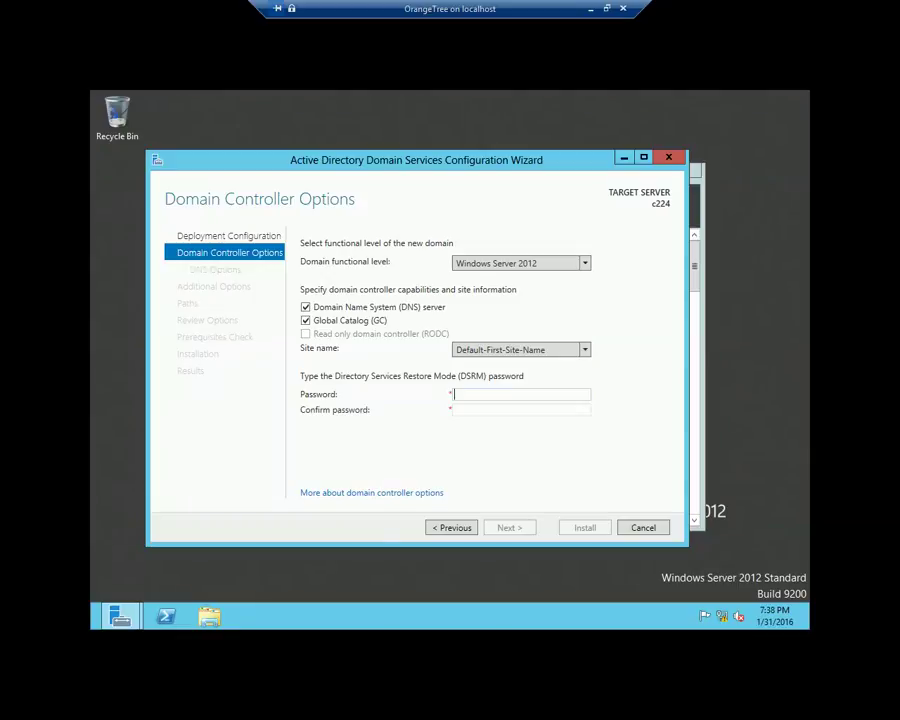
Enter and confirm the Directory Services Restore Mode password, then continue to DNS Options.
{"action": "key", "text": "Tab"}
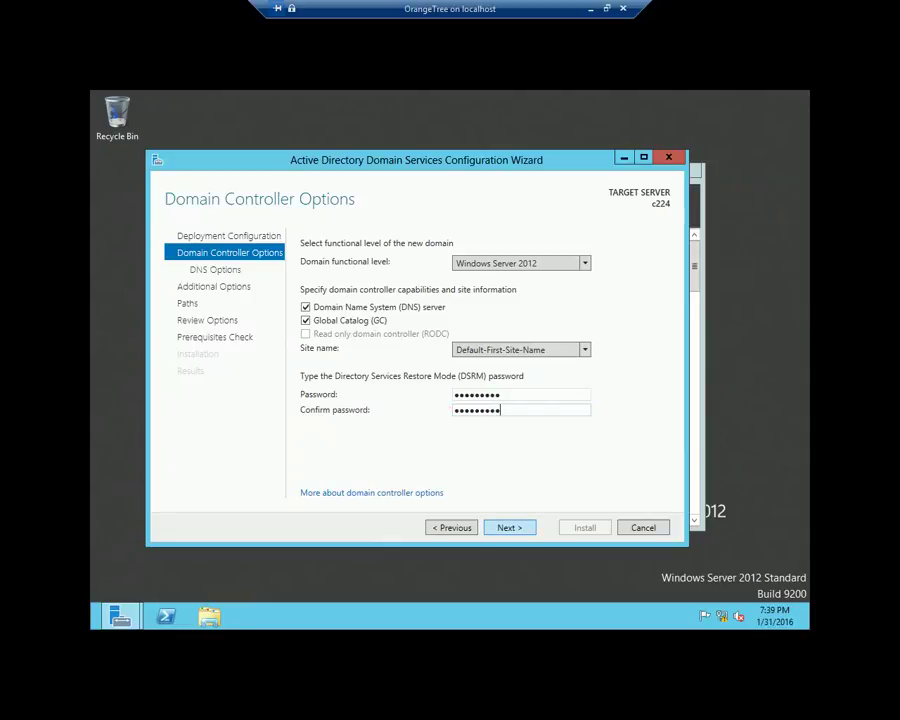
{"action": "key", "text": "Return"}
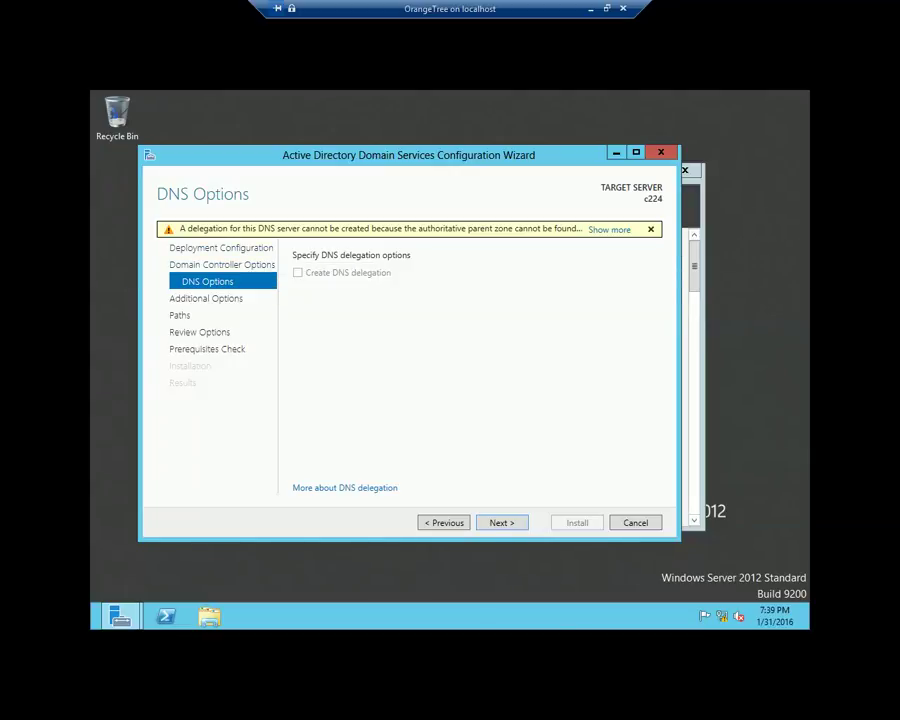
Leave DNS delegation unchecked and continue to Additional Options, where the NetBIOS name shows DHAKA.
{"action": "left_click_drag", "start_coordinate": [400, 155], "coordinate": [435, 159]}
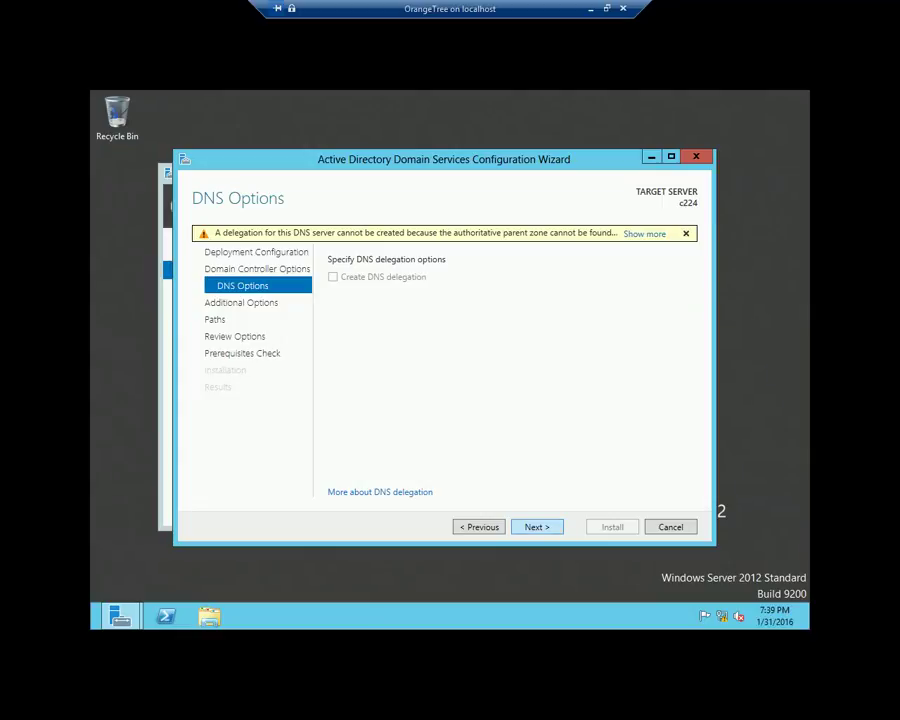
{"action": "key", "text": "Return"}
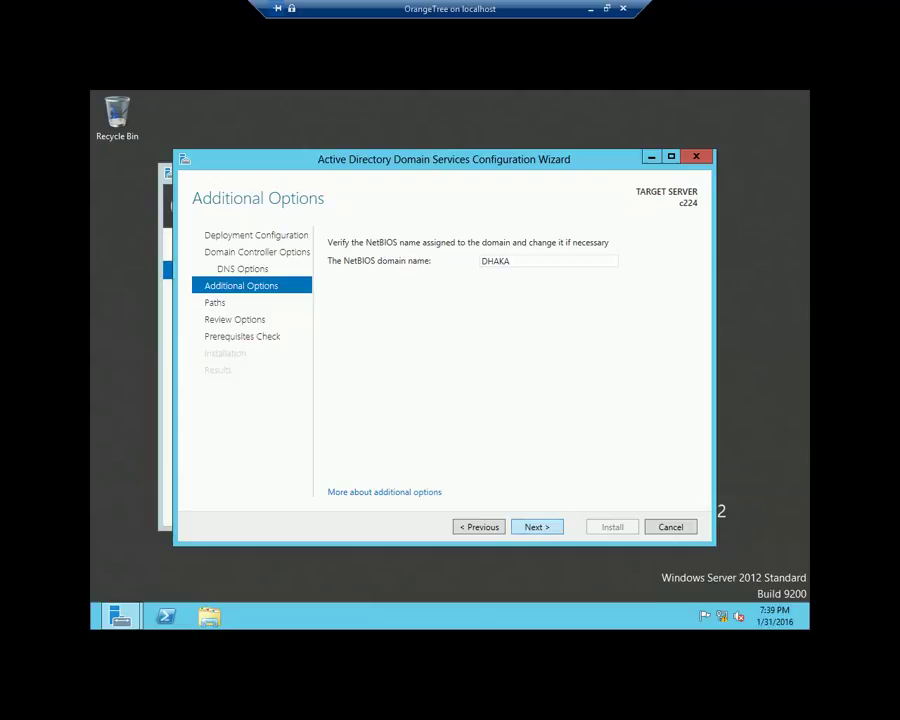
Accept NetBIOS name DHAKA and keep the default C:\Windows\NTDS and C:\Windows\SYSVOL paths.
{"action": "key", "text": "Return"}
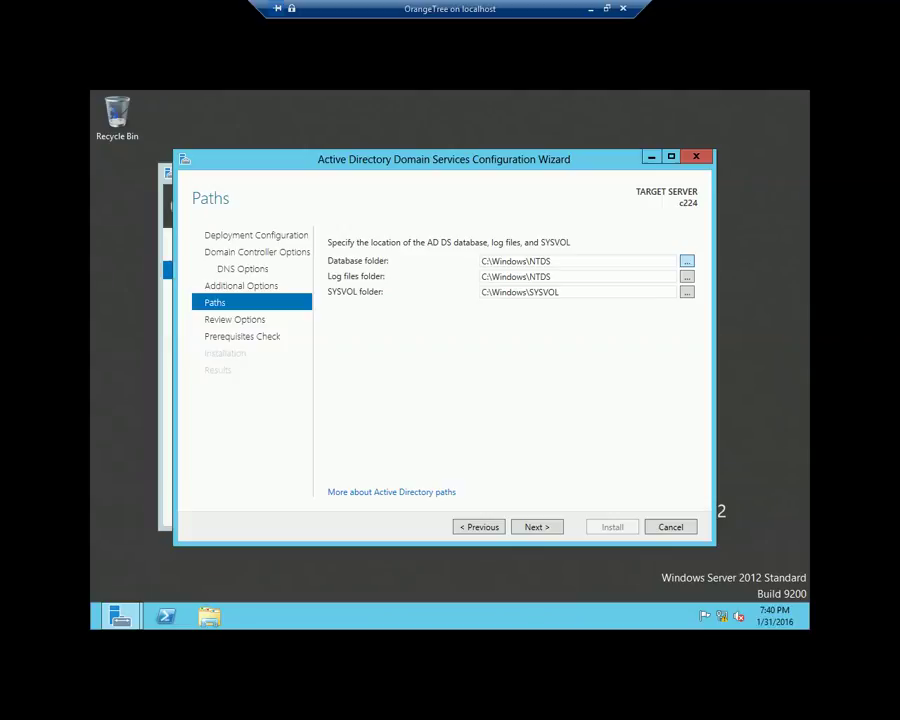
{"action": "left_click", "coordinate": [686, 260]}
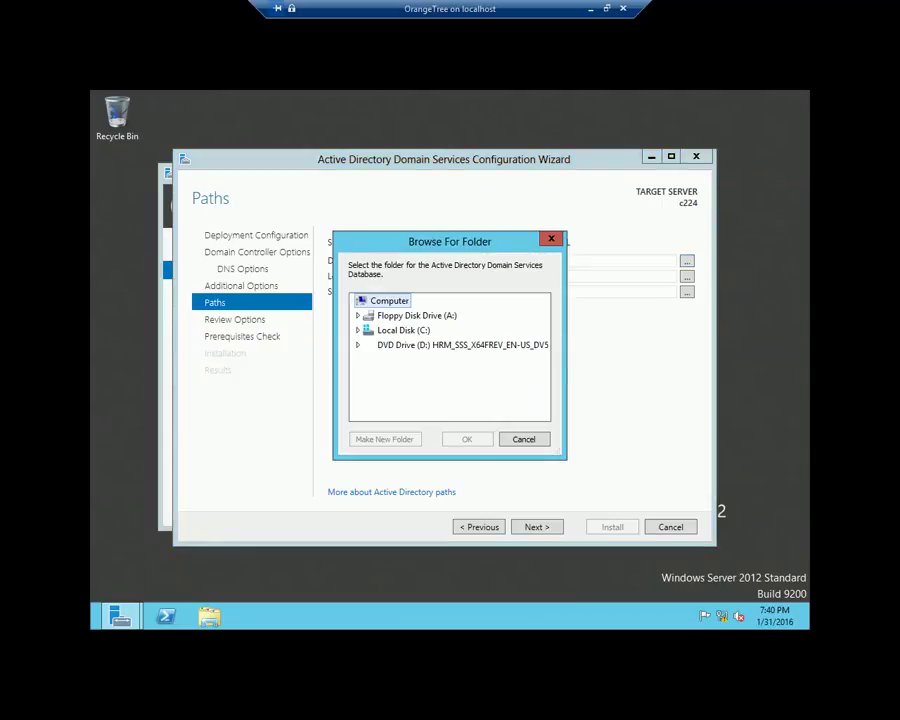
{"action": "key", "text": "Escape"}
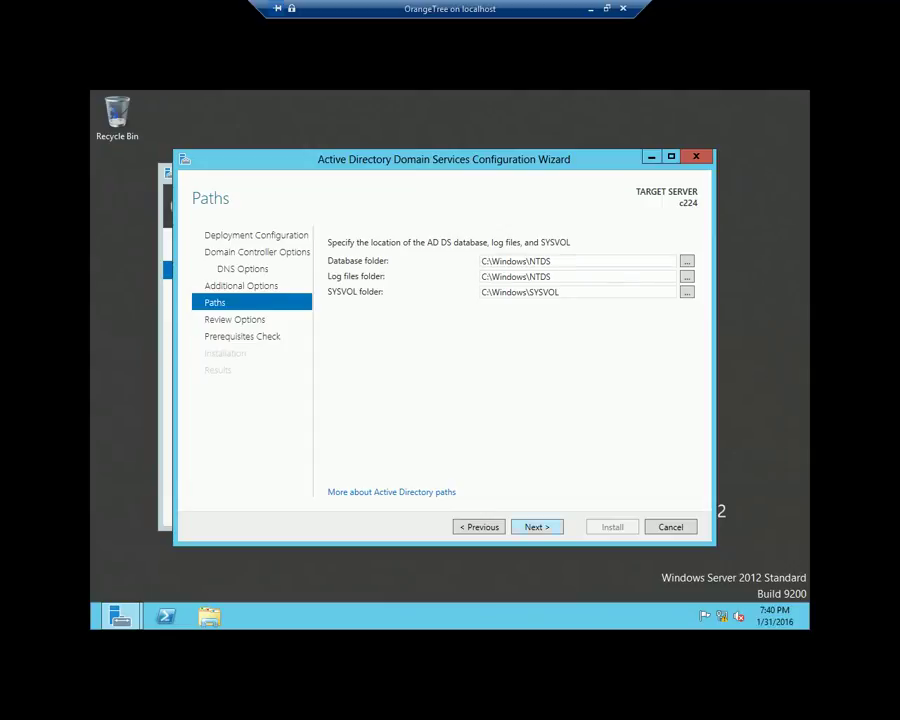
{"action": "key", "text": "Return"}
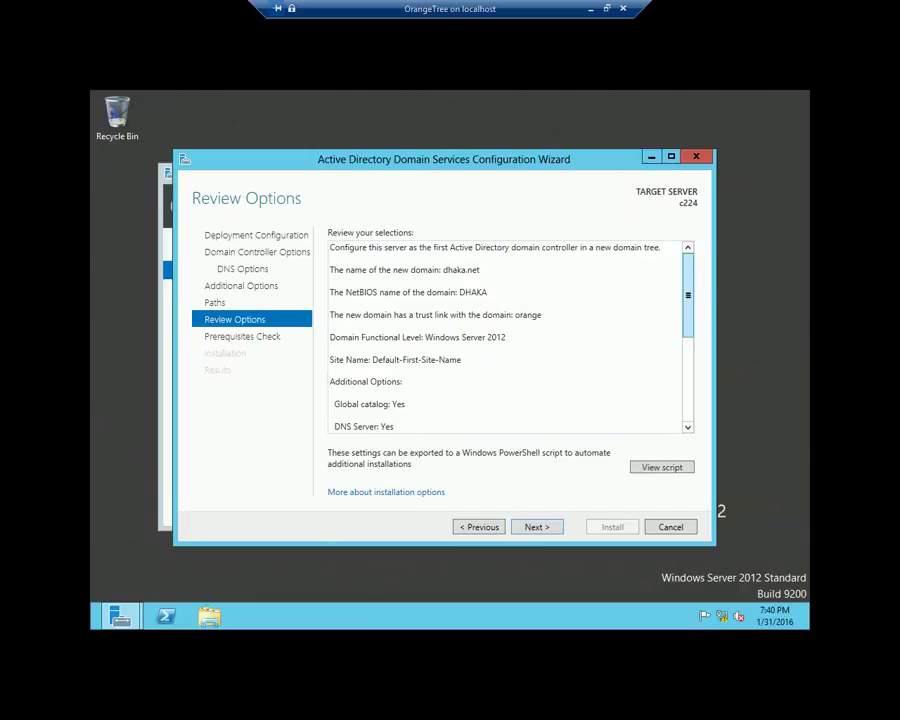
Review the dhaka.net configuration summary and run the prerequisite checks.
{"action": "scroll", "coordinate": [508, 337], "scroll_direction": "down", "scroll_amount": 4}
{"action": "scroll", "coordinate": [508, 337], "scroll_direction": "up", "scroll_amount": 4}
{"action": "scroll", "coordinate": [508, 337], "scroll_direction": "up", "scroll_amount": 1}
{"action": "scroll", "coordinate": [508, 337], "scroll_direction": "down", "scroll_amount": 3}
{"action": "scroll", "coordinate": [508, 337], "scroll_direction": "up", "scroll_amount": 4}
{"action": "key", "text": "Return"}
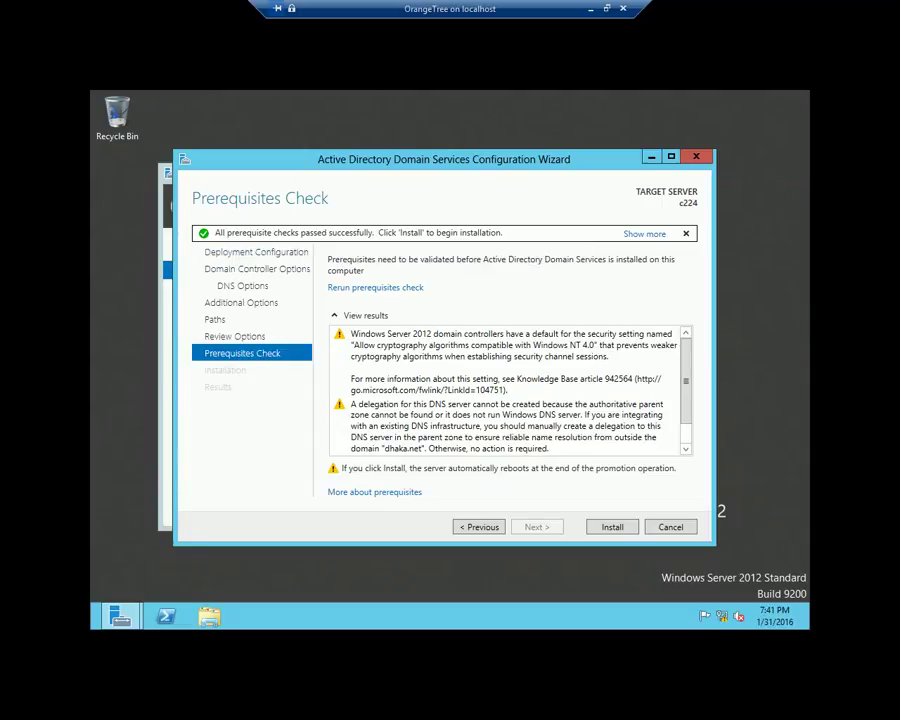
Install AD DS after the passed checks and leave the VM's full-screen view while it completes.
{"action": "scroll", "coordinate": [510, 390], "scroll_direction": "down", "scroll_amount": 1}
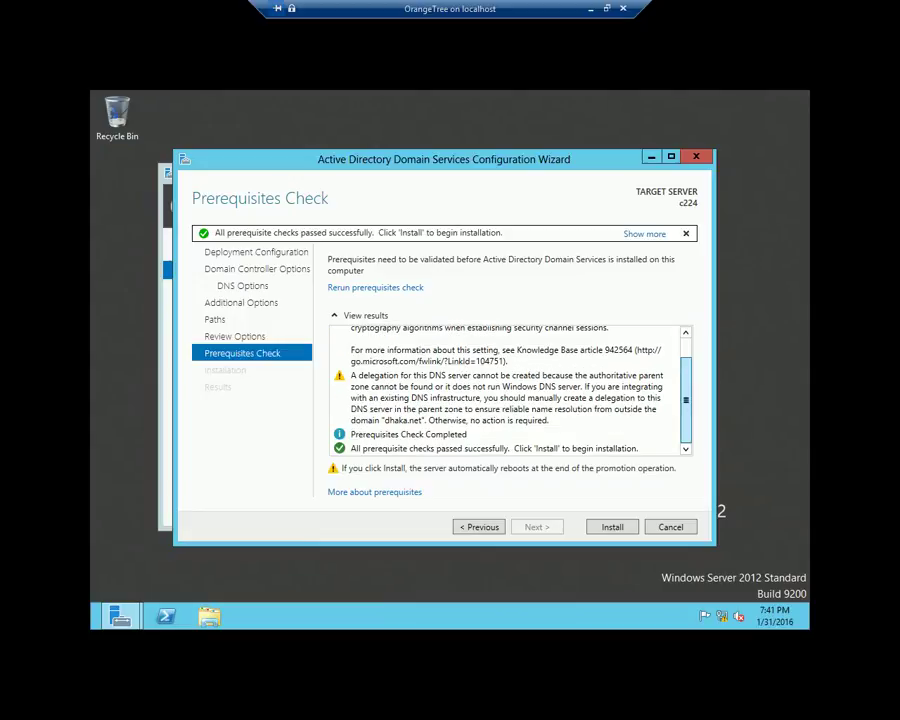
{"action": "key", "text": "Return"}
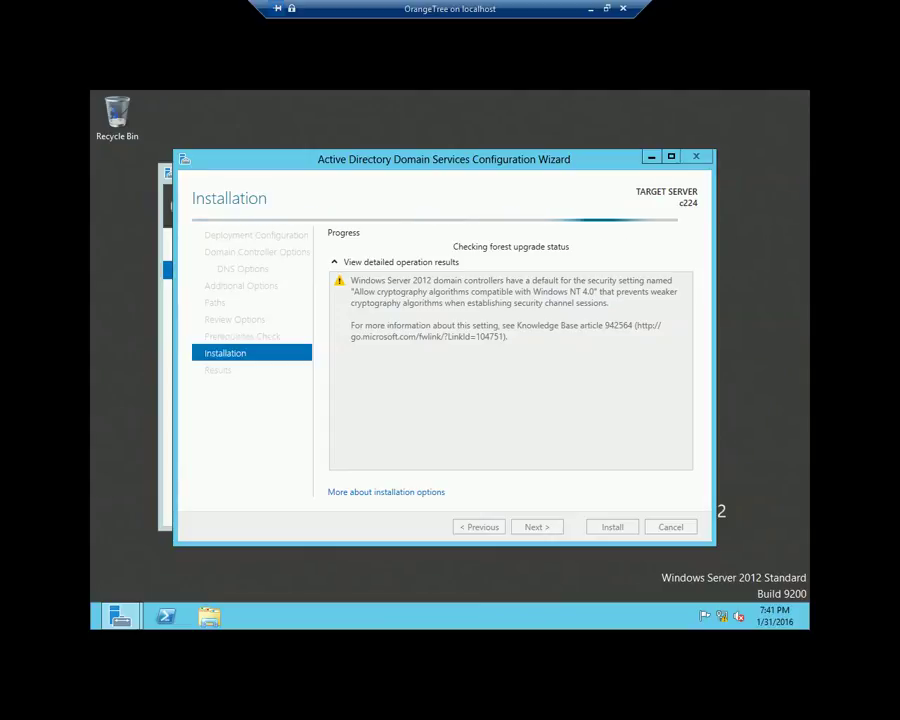
{"action": "key", "text": "ctrl+alt+Break"}
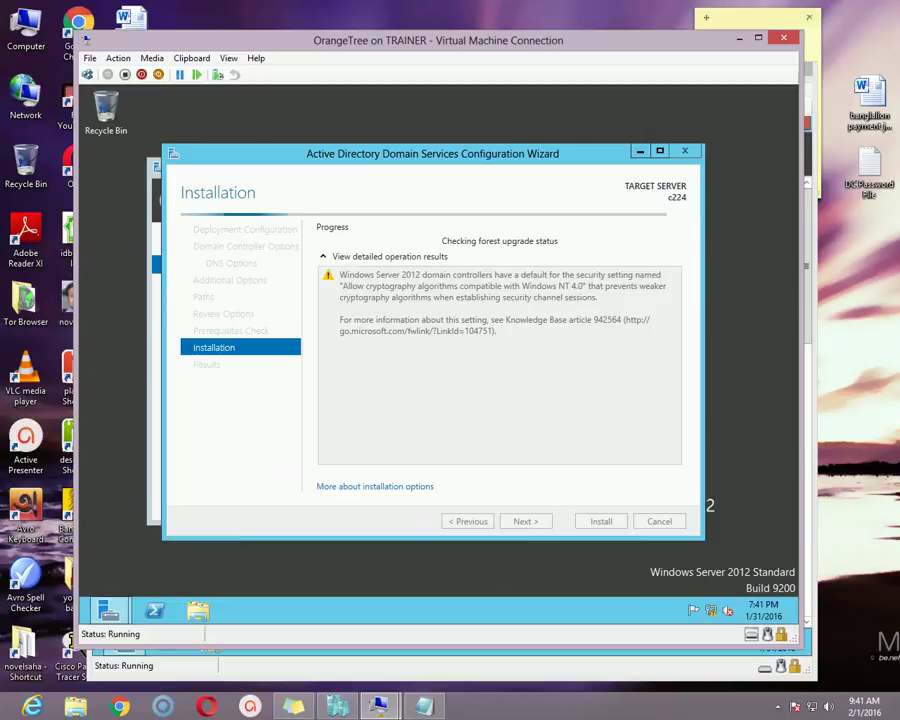
{"action": "left_click", "coordinate": [777, 706]}
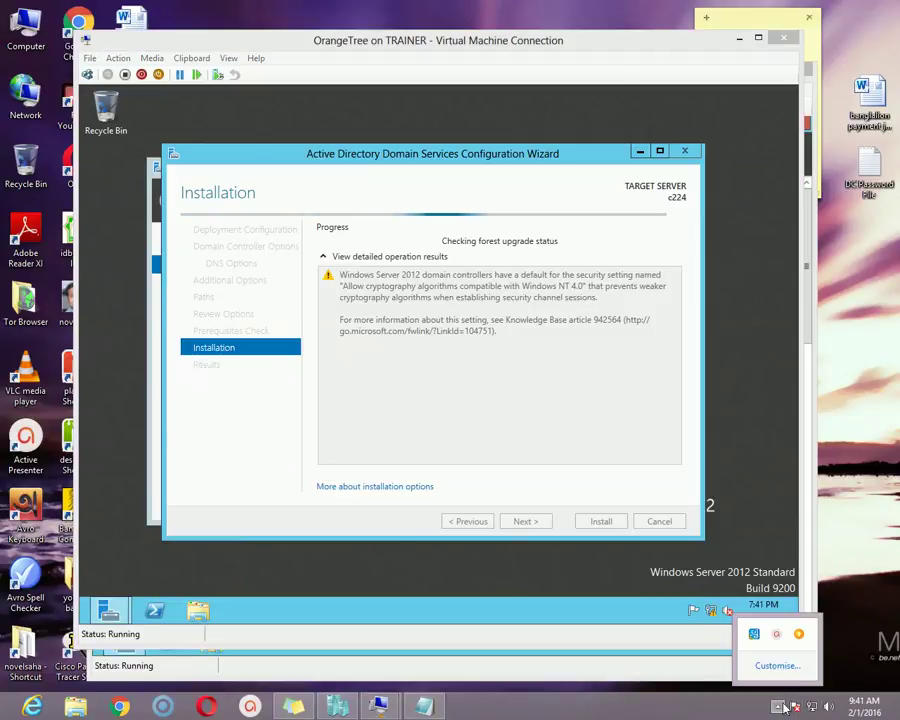
{"action": "left_click", "coordinate": [798, 634]}
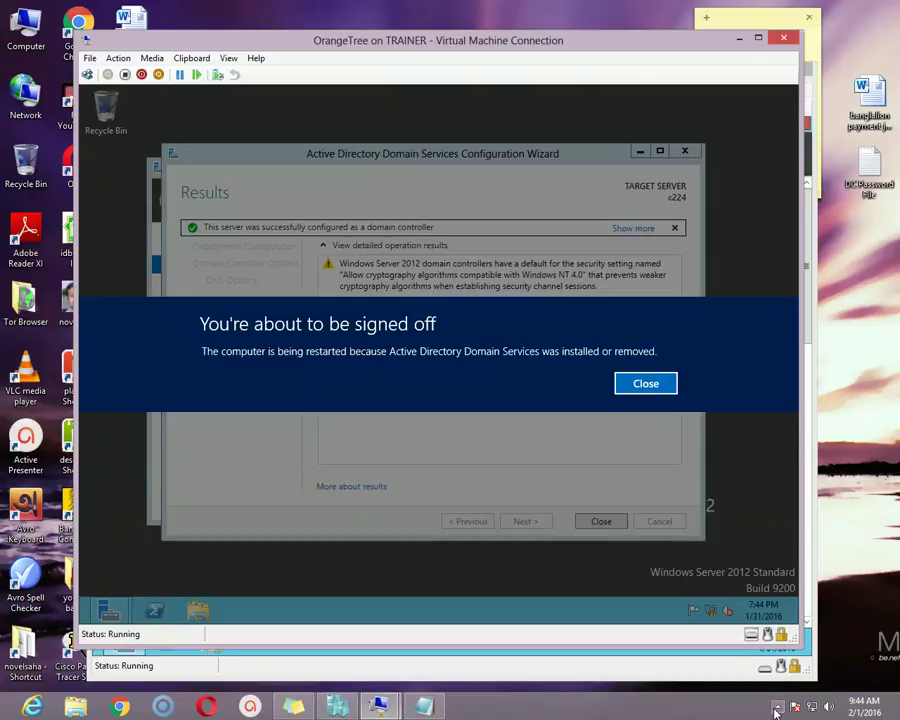
Let the OrangeTree VM sign off and reboot to the Windows startup screen as a domain controller.
{"action": "left_click", "coordinate": [777, 706]}
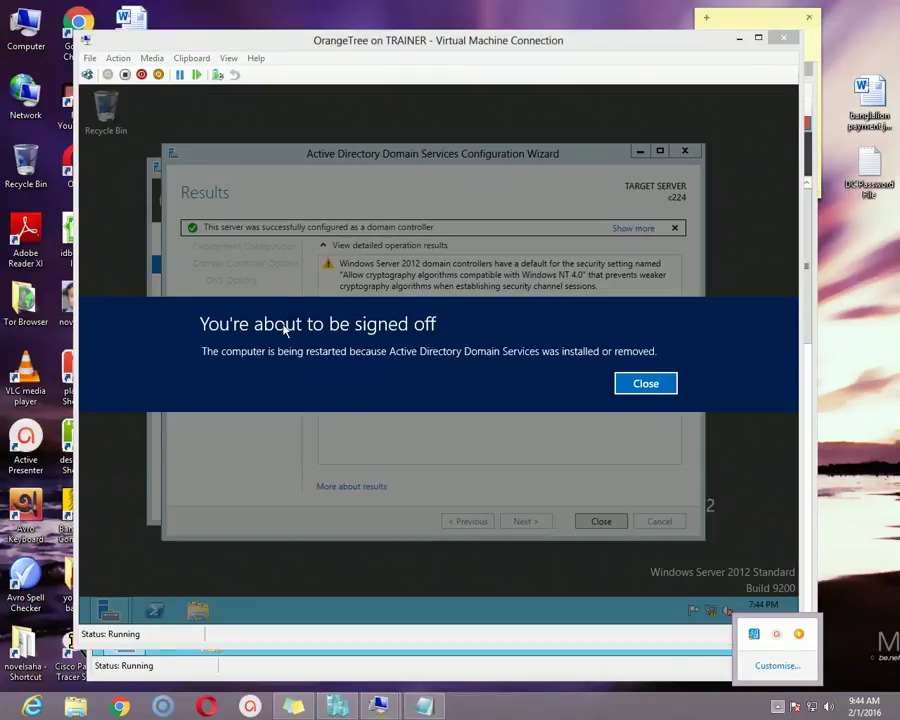
{"action": "left_click", "coordinate": [156, 161]}
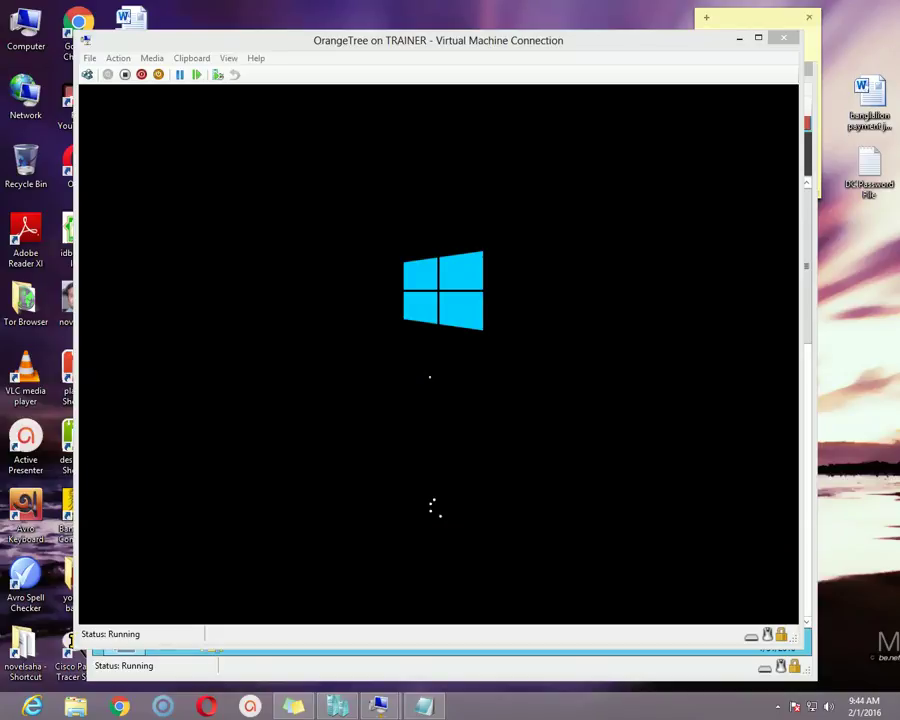
{"action": "left_click", "coordinate": [778, 707]}
{"action": "left_click", "coordinate": [782, 636]}
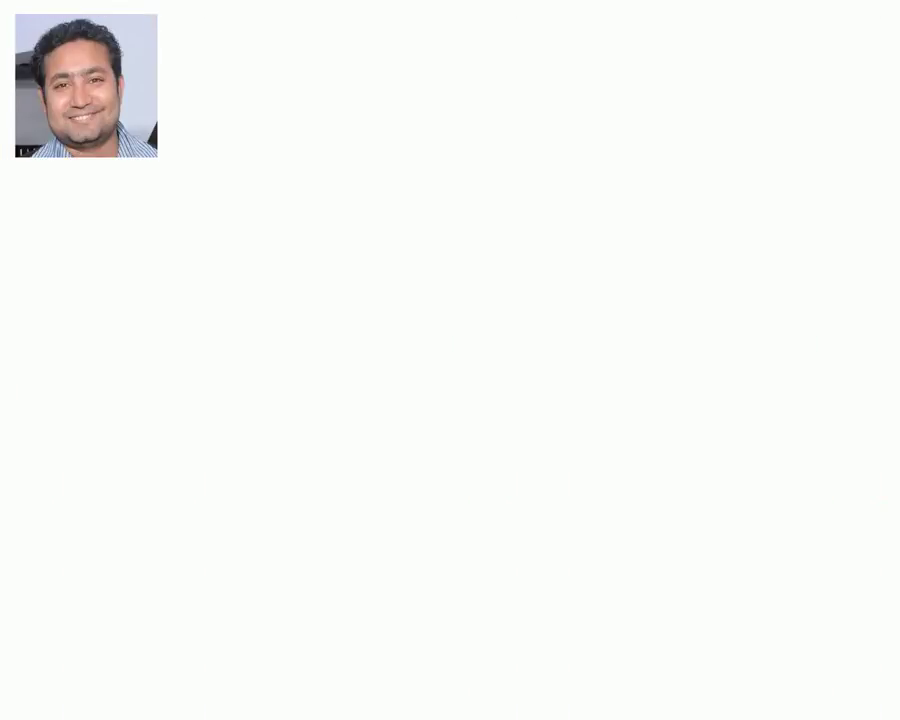